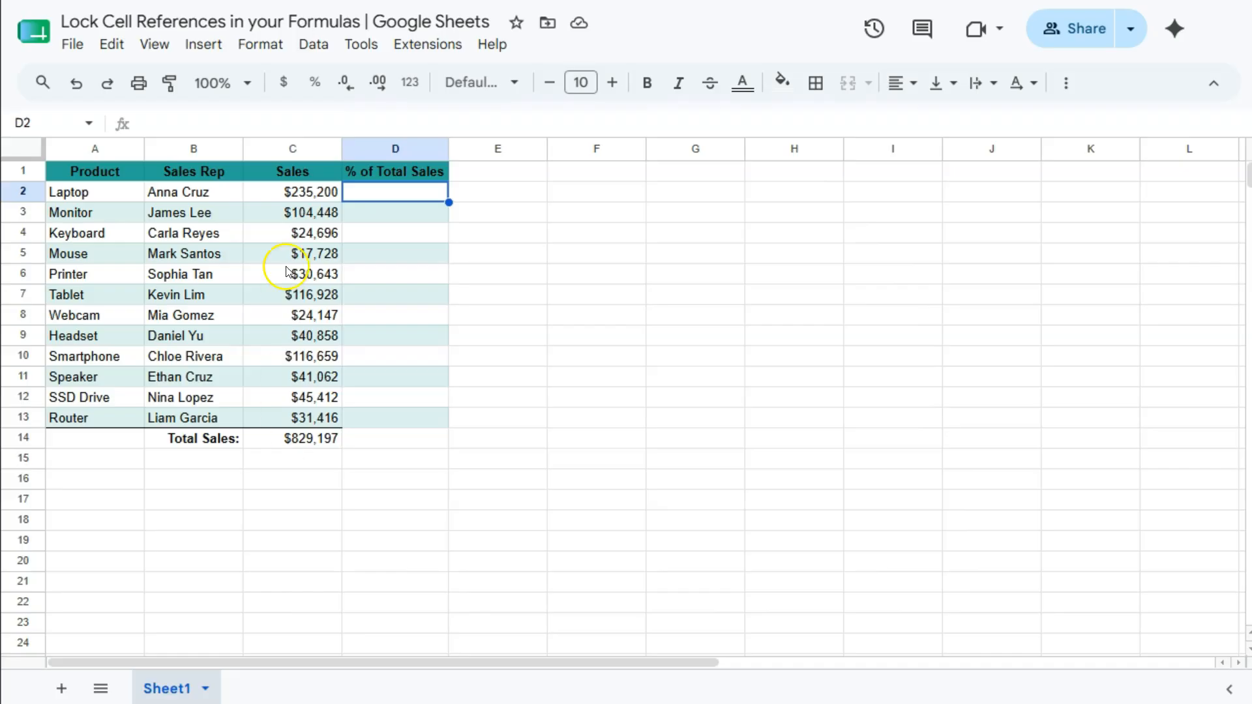
# Step: Enter the formula =C2/C14 in D2 to divide the Laptop sales by the total sales
pyautogui.click(311, 191)
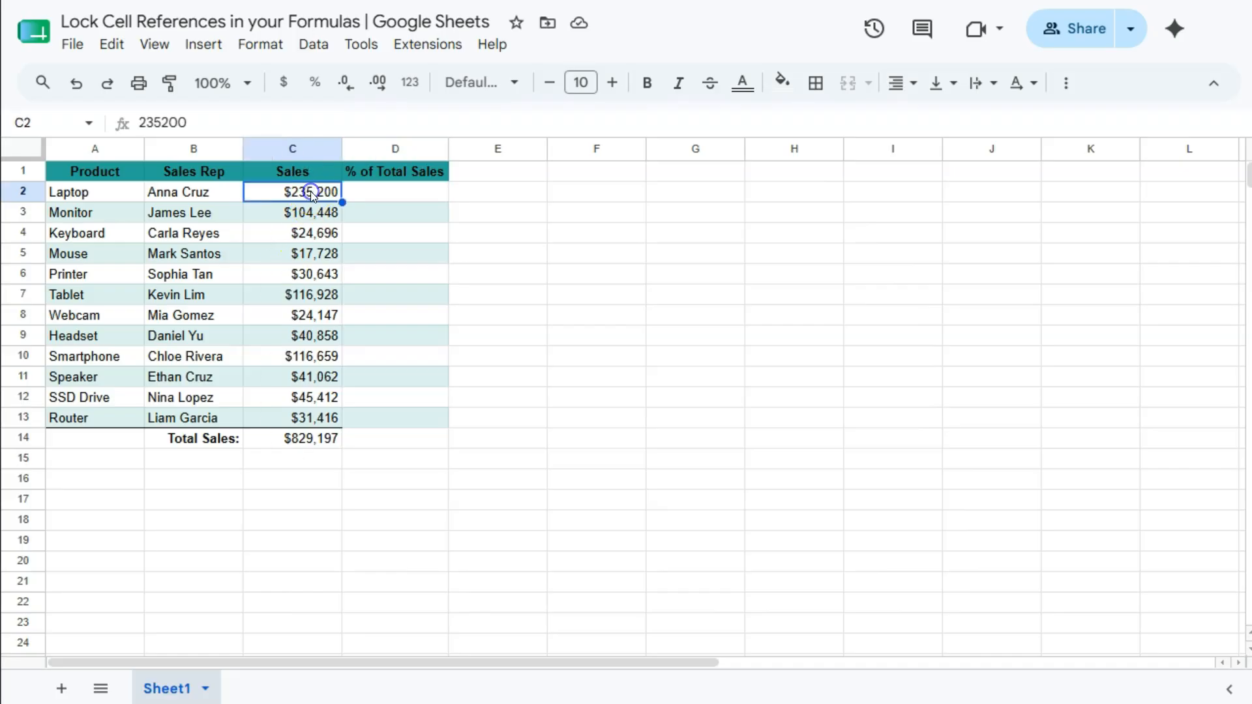
pyautogui.click(309, 440)
pyautogui.click(377, 193)
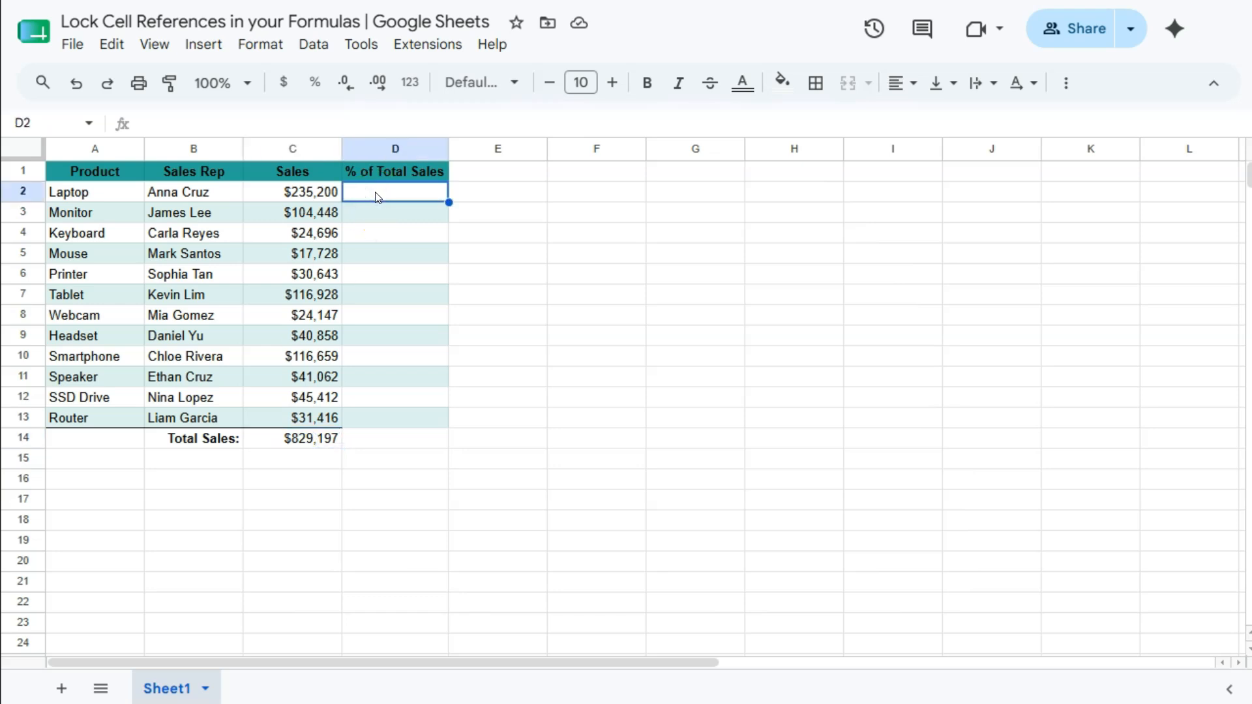
pyautogui.write('=')
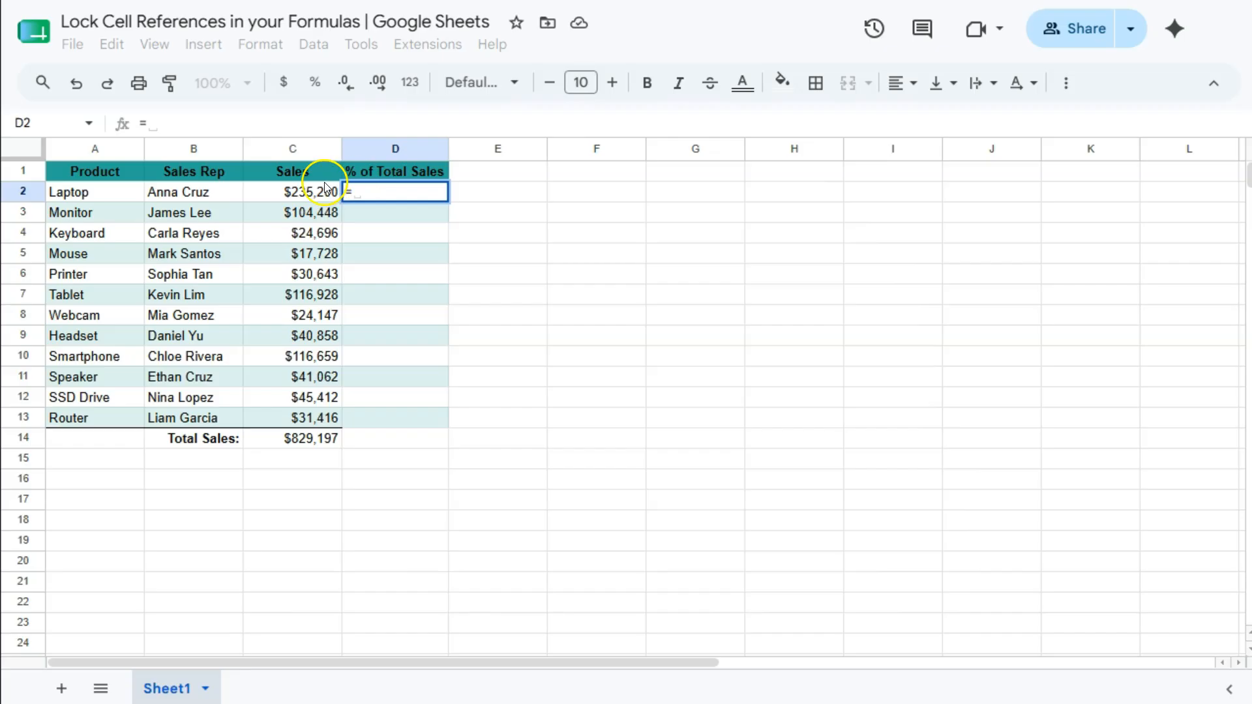
pyautogui.click(295, 191)
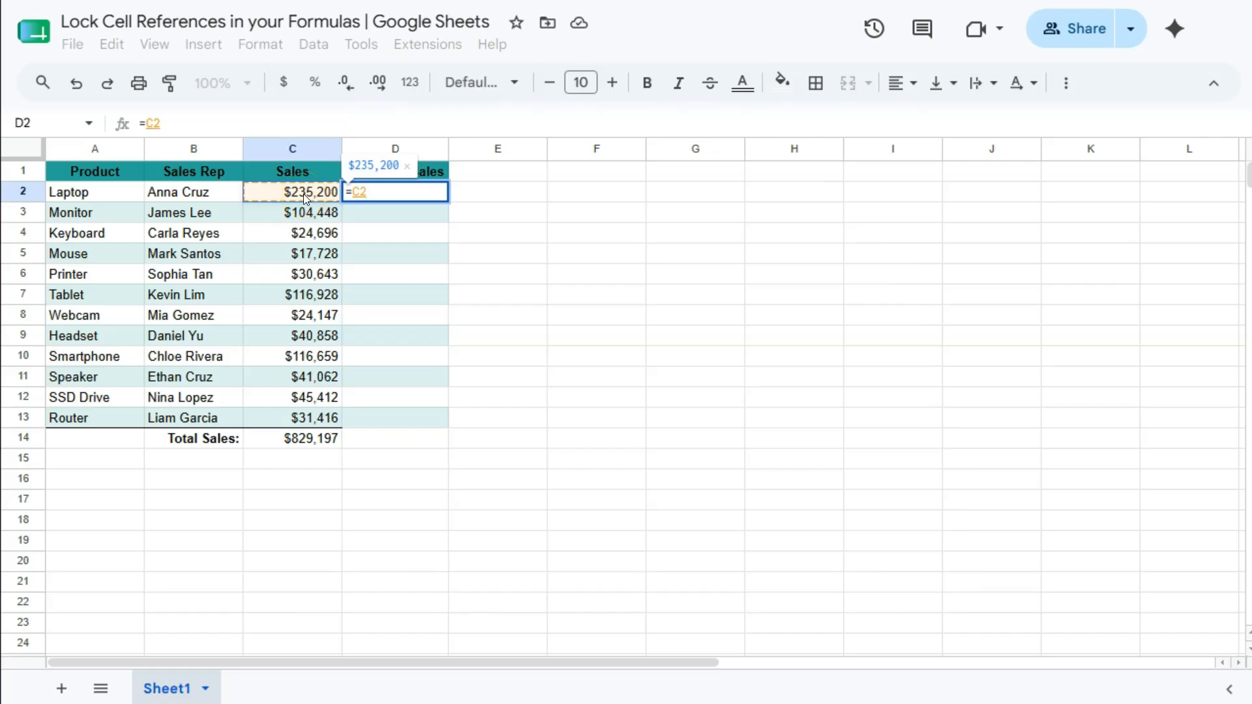
pyautogui.write('/')
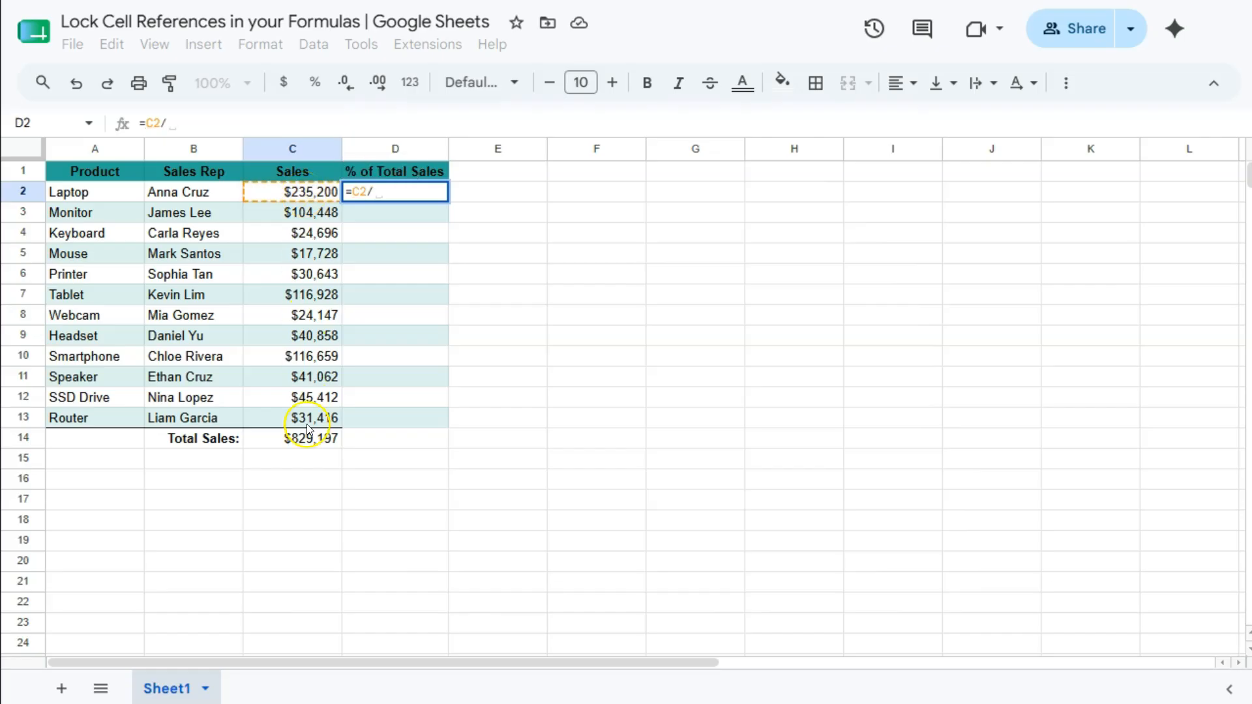
pyautogui.click(310, 436)
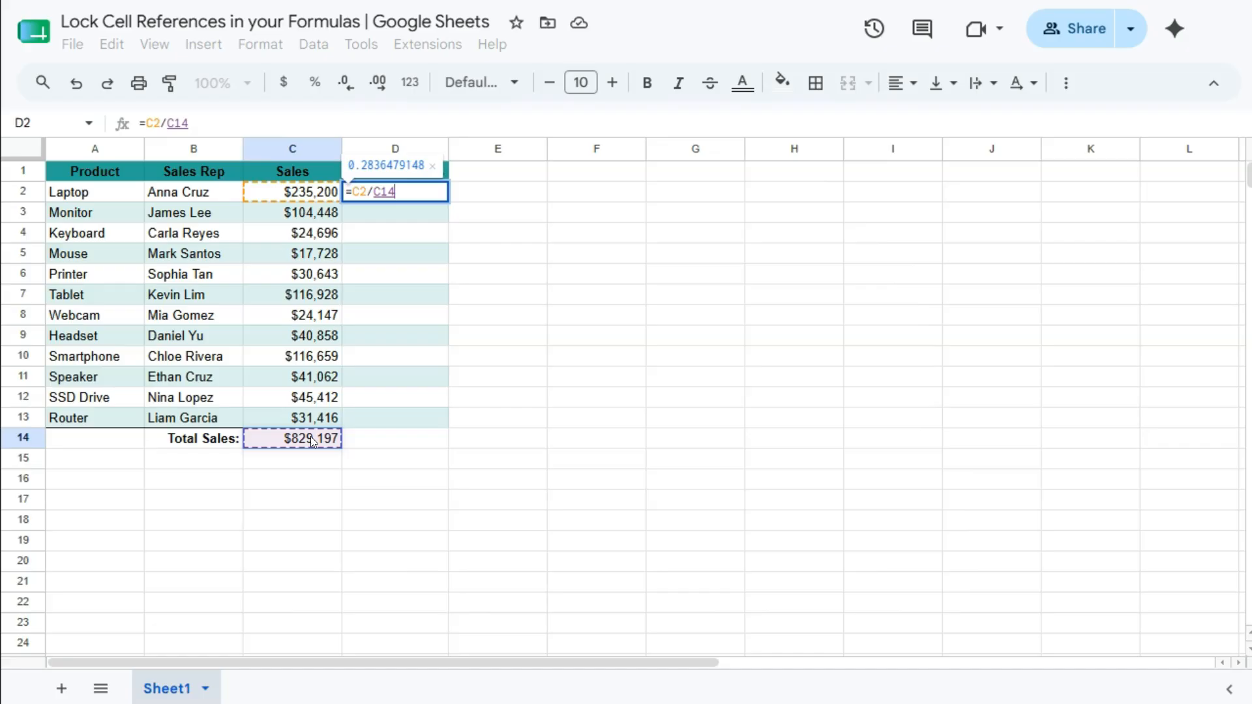
pyautogui.press('Return')
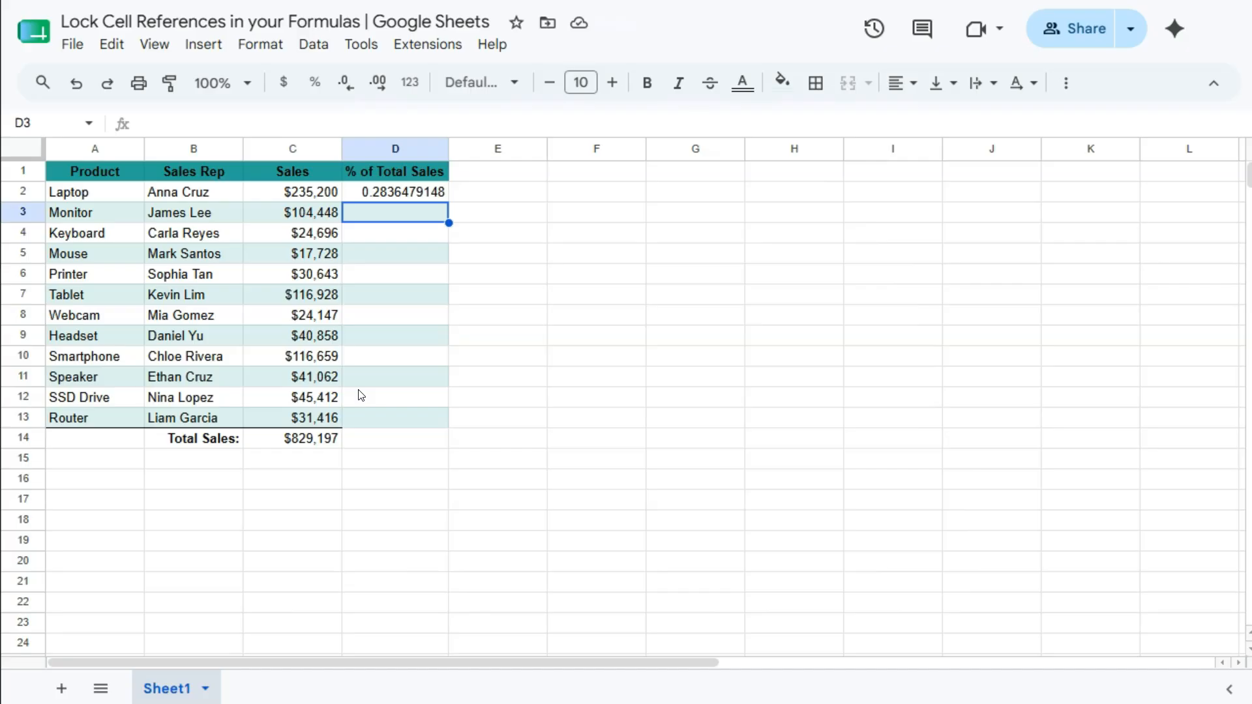
# Step: Format the result in D2 as a percentage
pyautogui.click(328, 194)
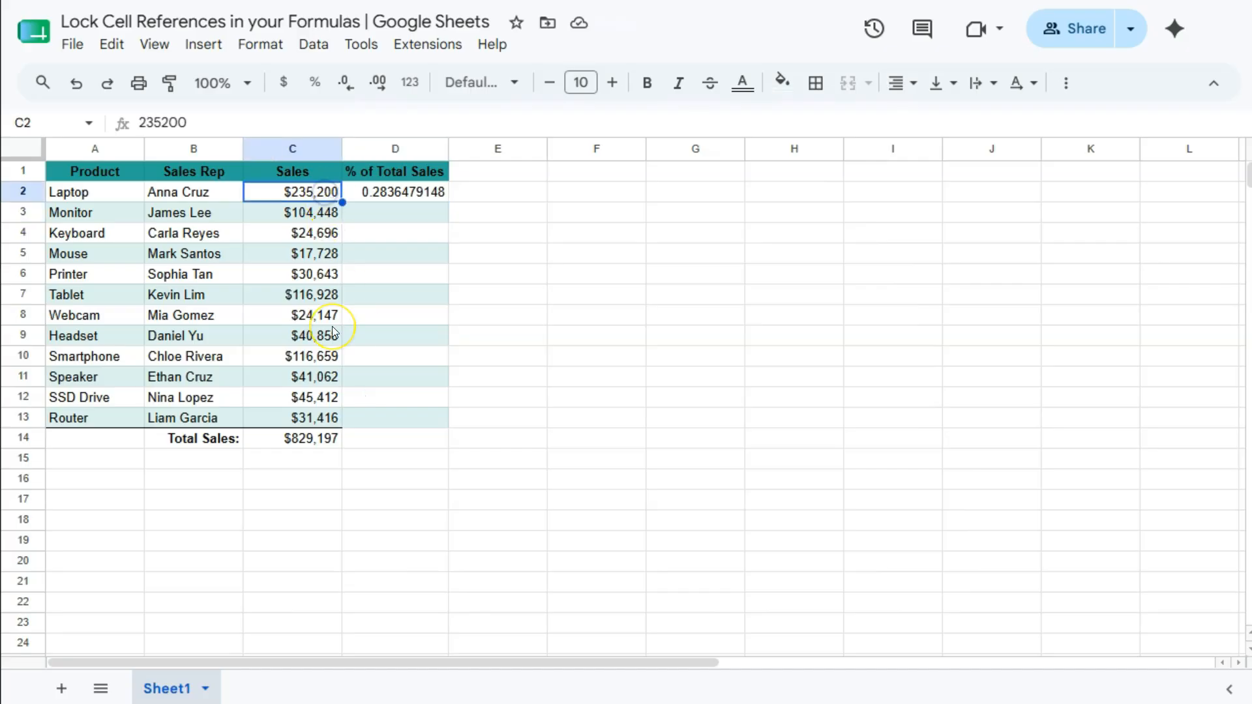
pyautogui.press('Right')
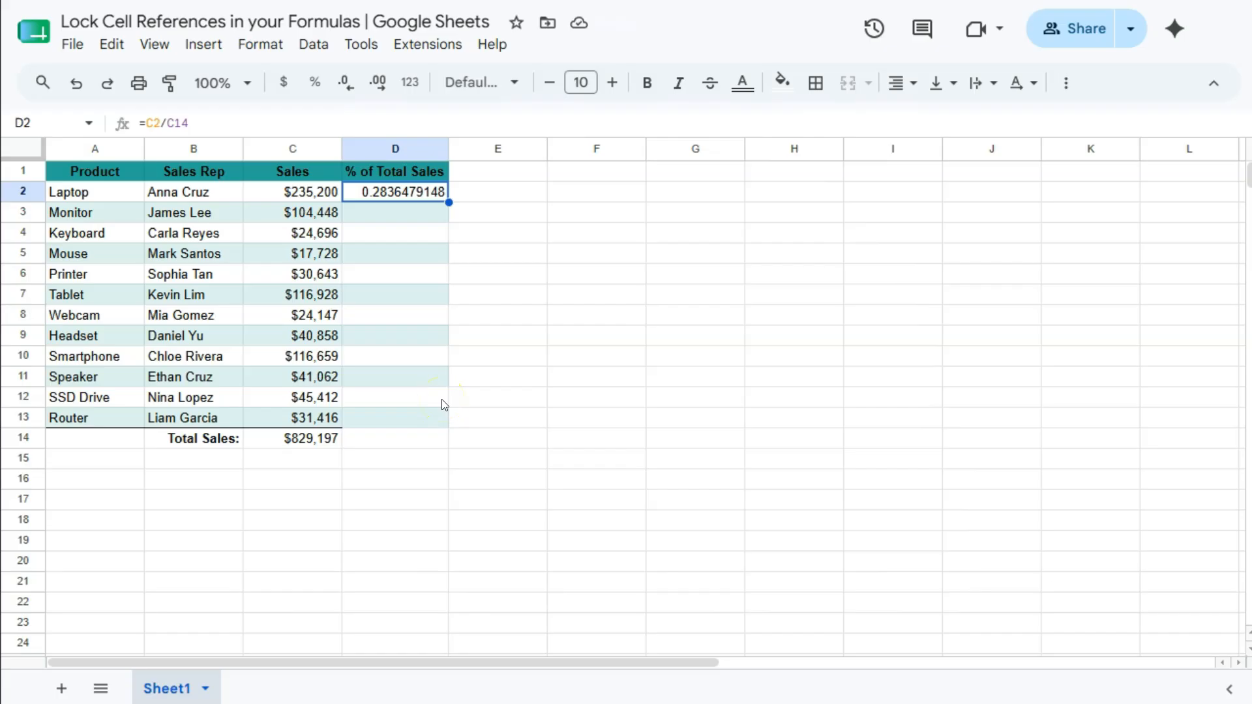
pyautogui.click(395, 202)
pyautogui.click(316, 93)
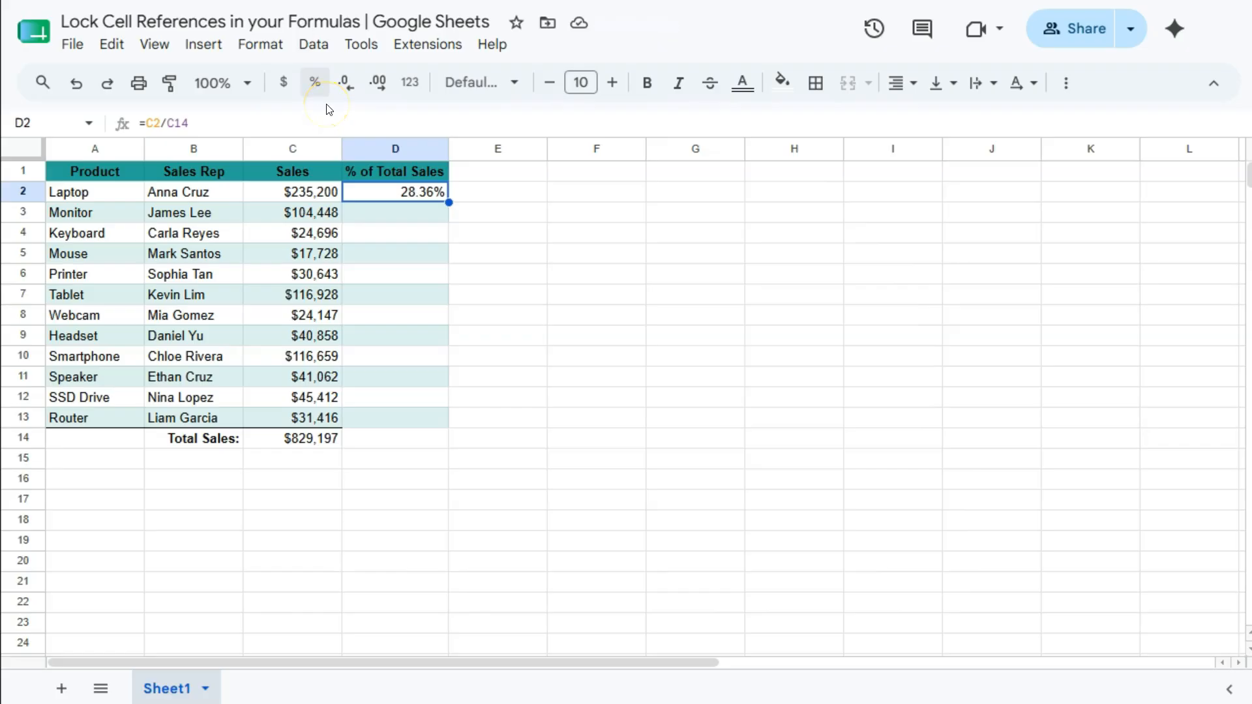
# Step: Fill the formula in D2 down through D13 with its unlocked references
pyautogui.moveTo(384, 212); pyautogui.dragTo(385, 416)
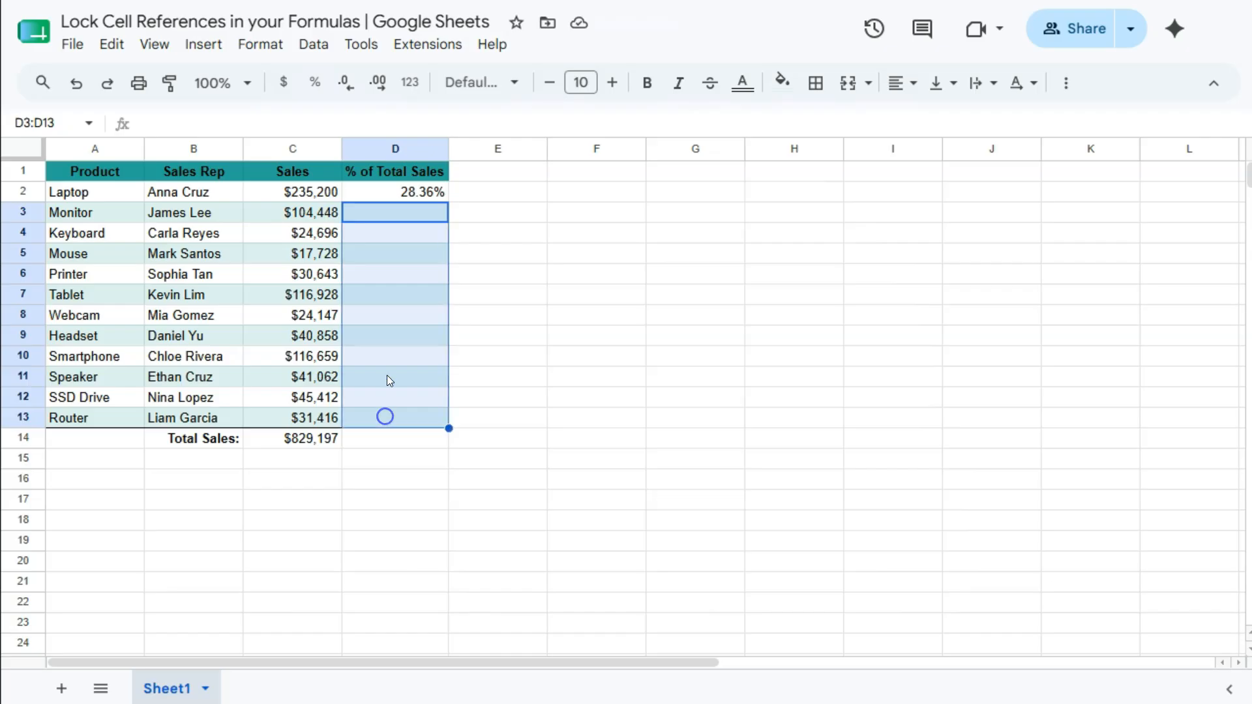
pyautogui.click(425, 192)
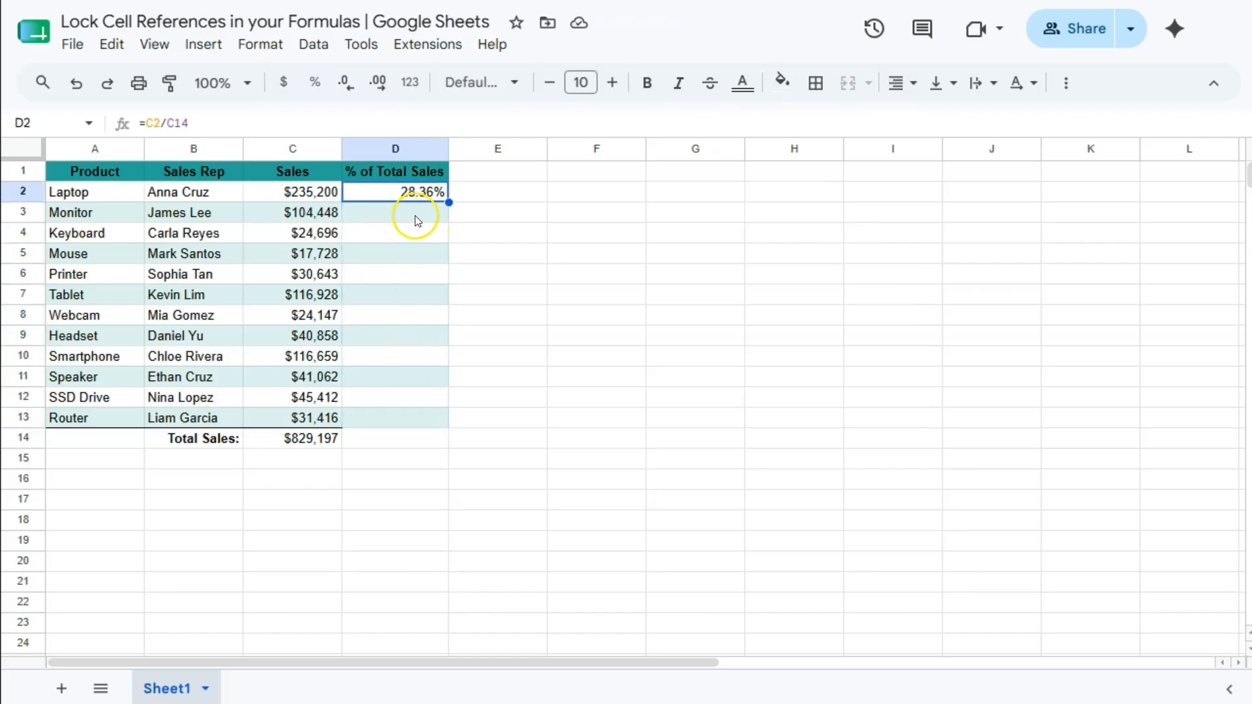
pyautogui.click(360, 217)
pyautogui.click(313, 213)
pyautogui.click(372, 215)
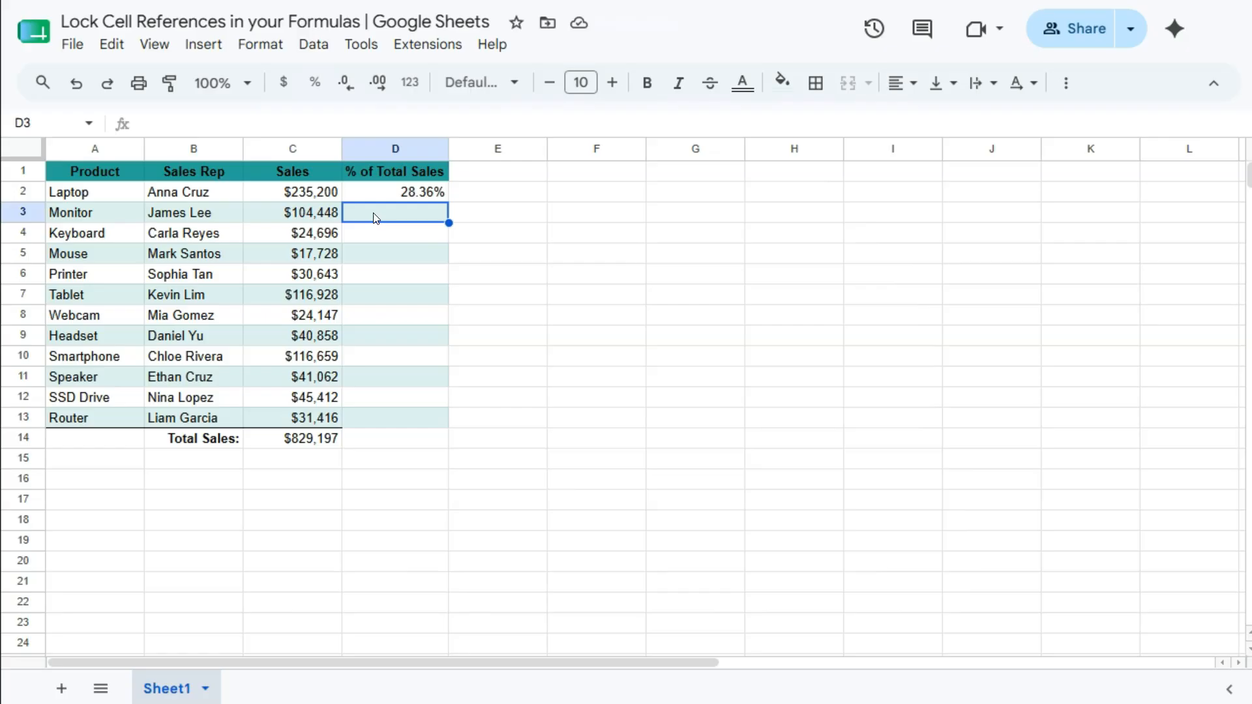
pyautogui.click(377, 199)
pyautogui.click(377, 197)
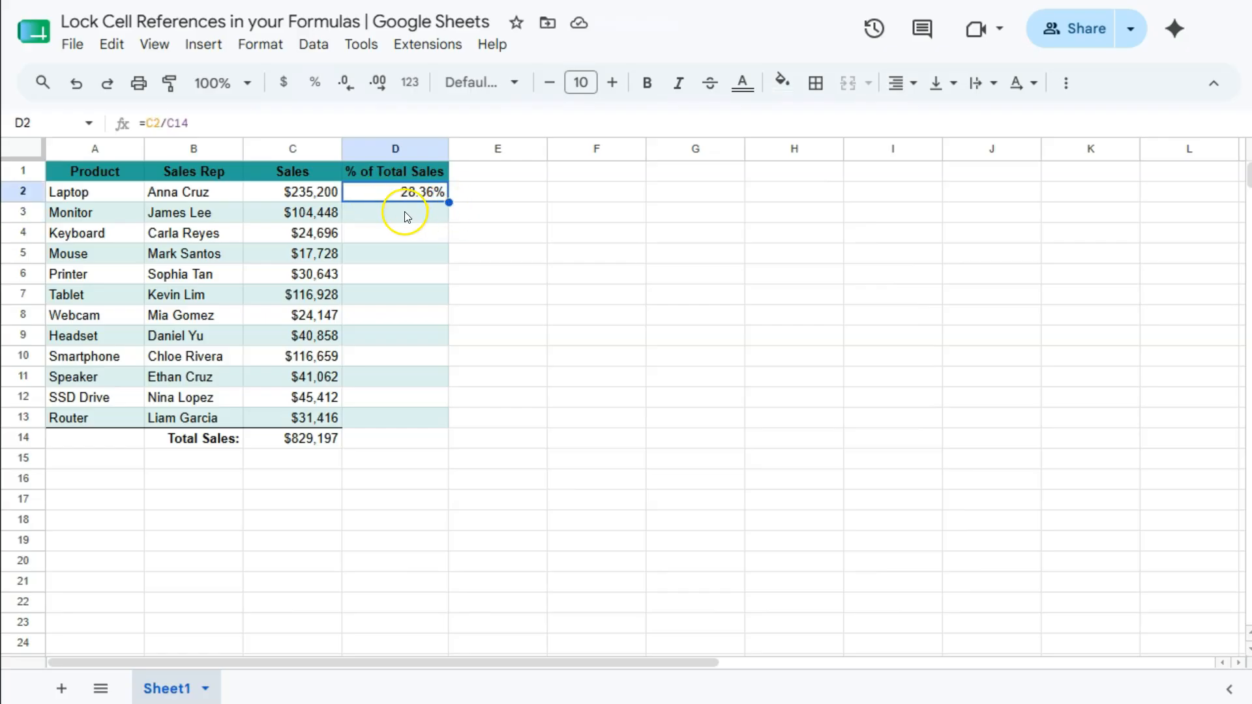
pyautogui.moveTo(449, 204); pyautogui.dragTo(445, 418)
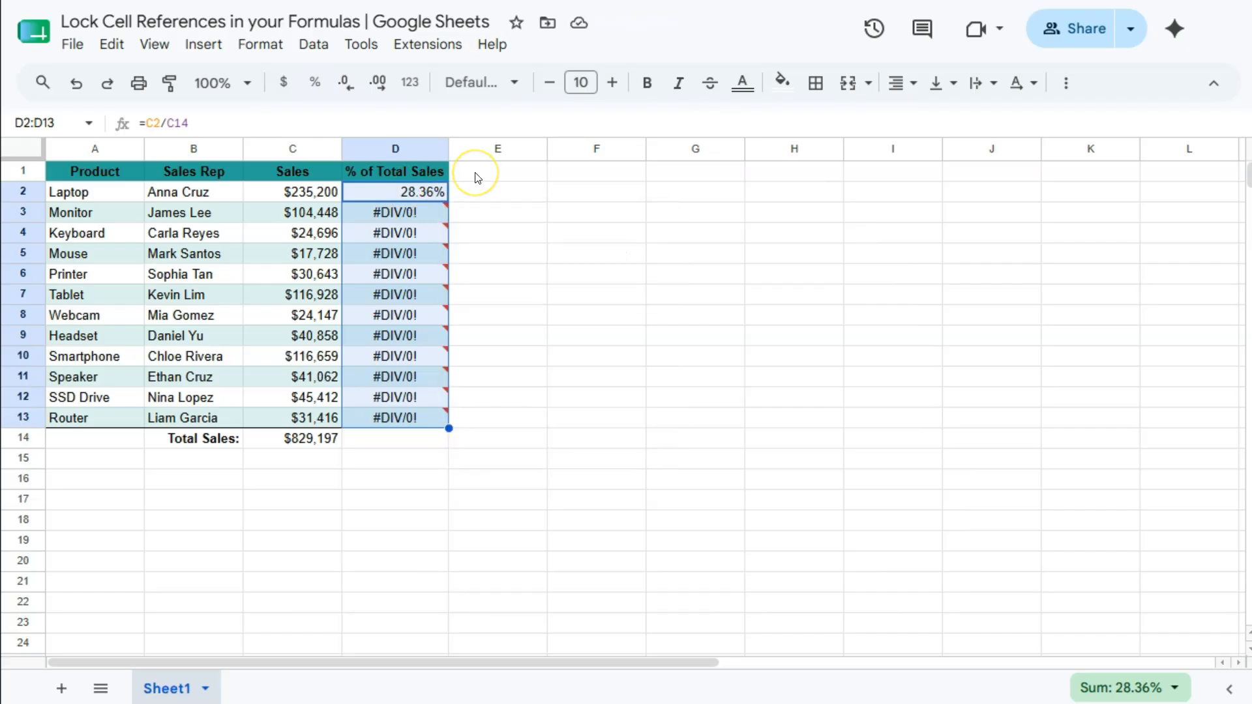
# Step: Inspect the references in D3's copied formula and the total in C14, and undo the fill of column D
pyautogui.doubleClick(424, 212)
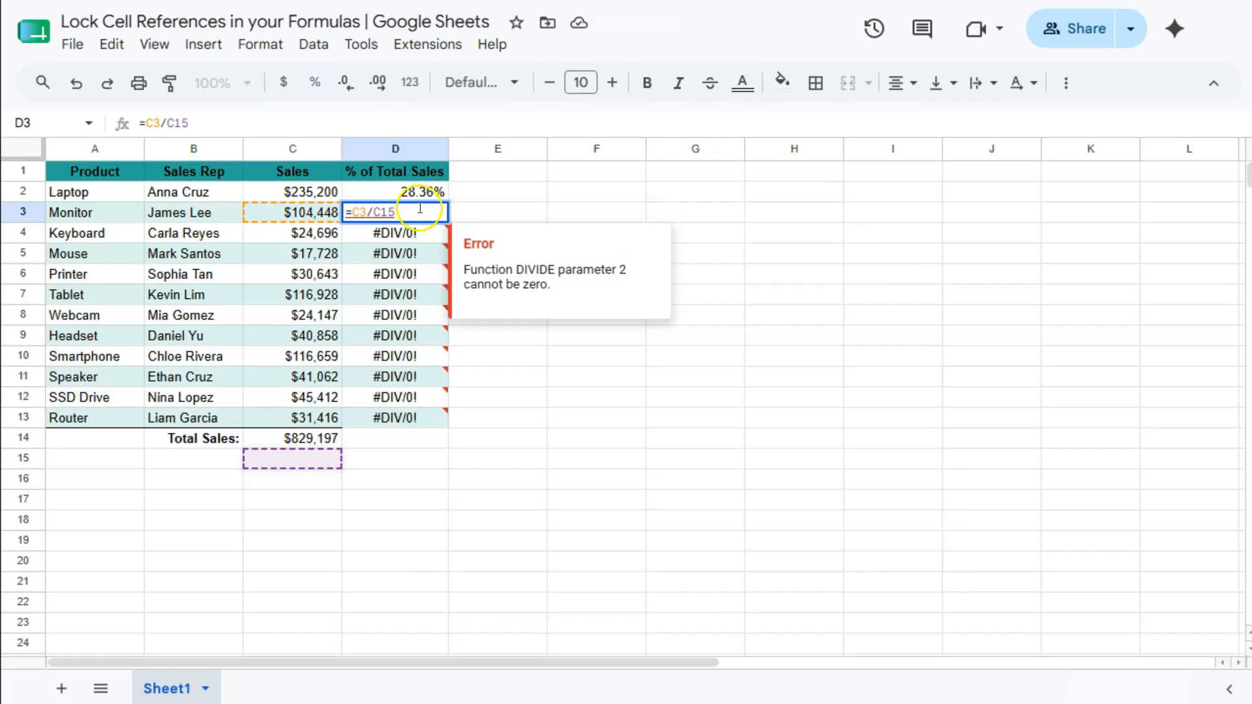
pyautogui.click(422, 212)
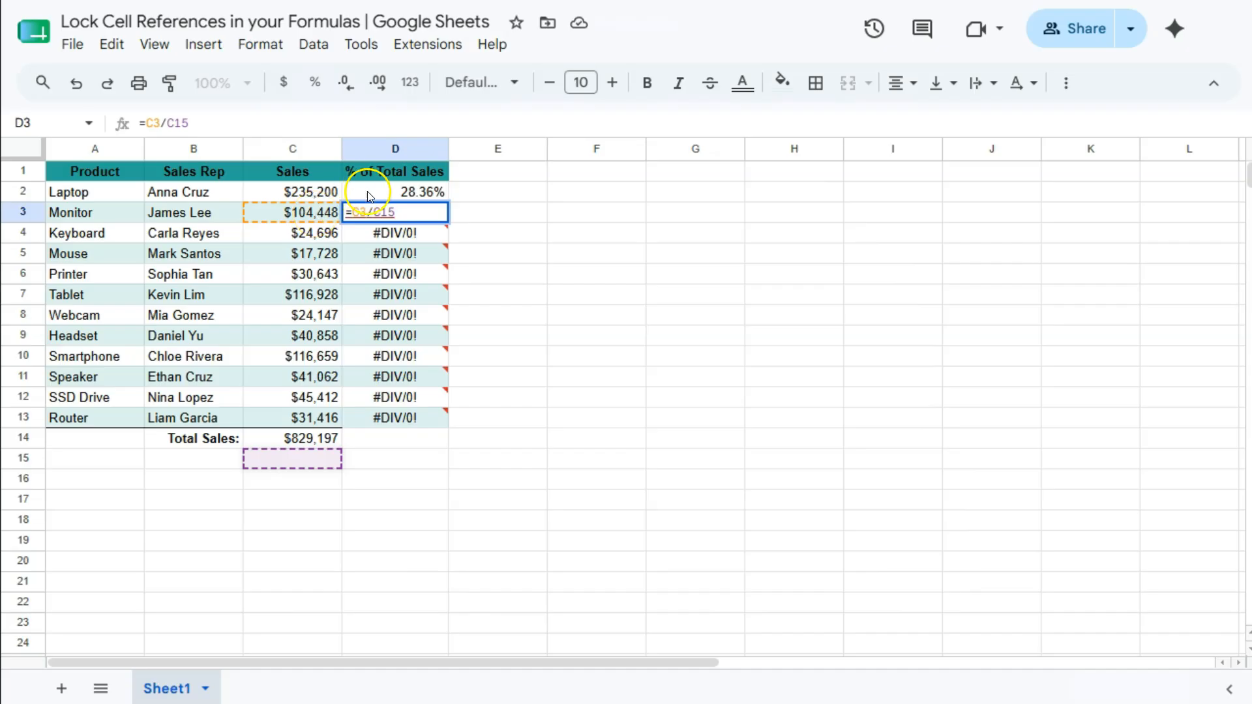
pyautogui.click(365, 213)
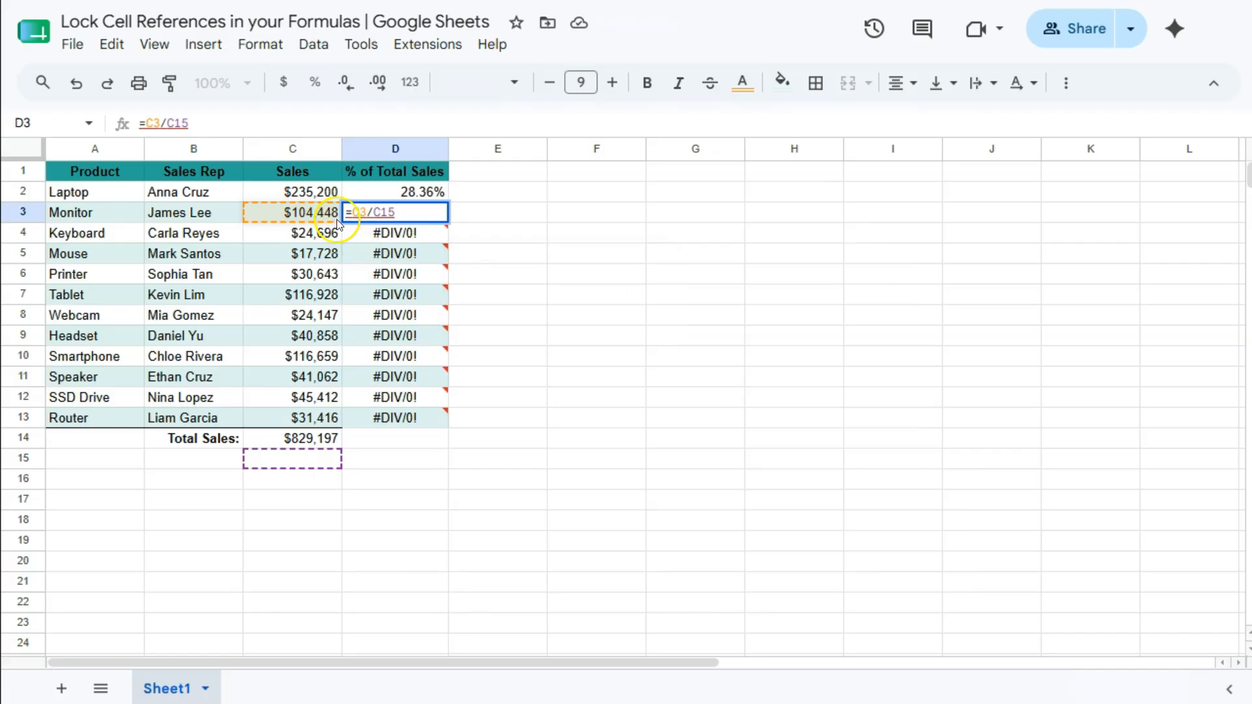
pyautogui.click(396, 213)
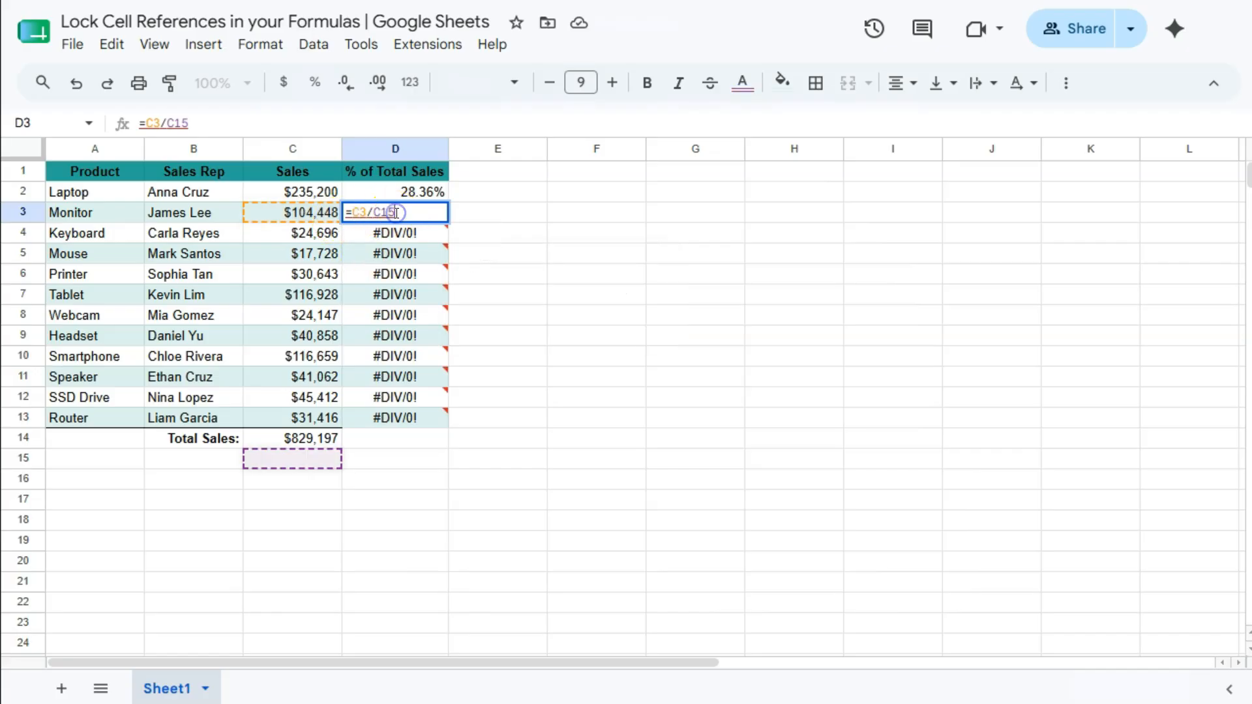
pyautogui.click(303, 450)
pyautogui.click(306, 441)
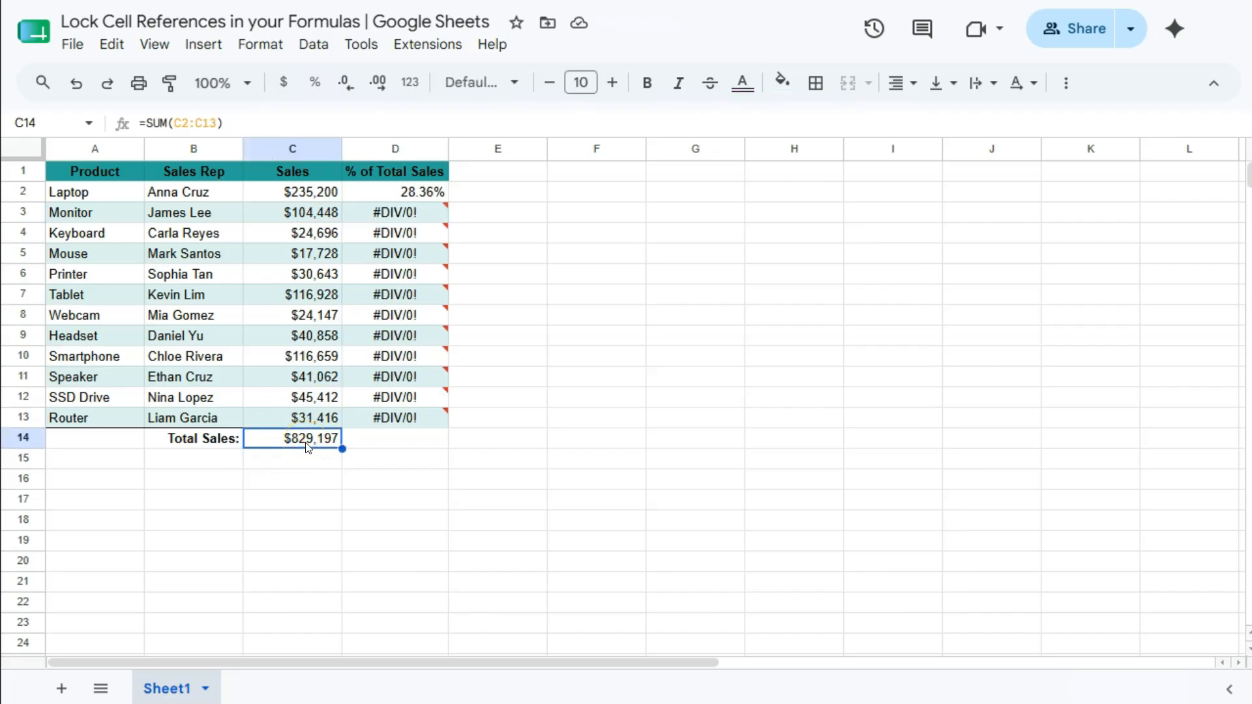
pyautogui.click(74, 83)
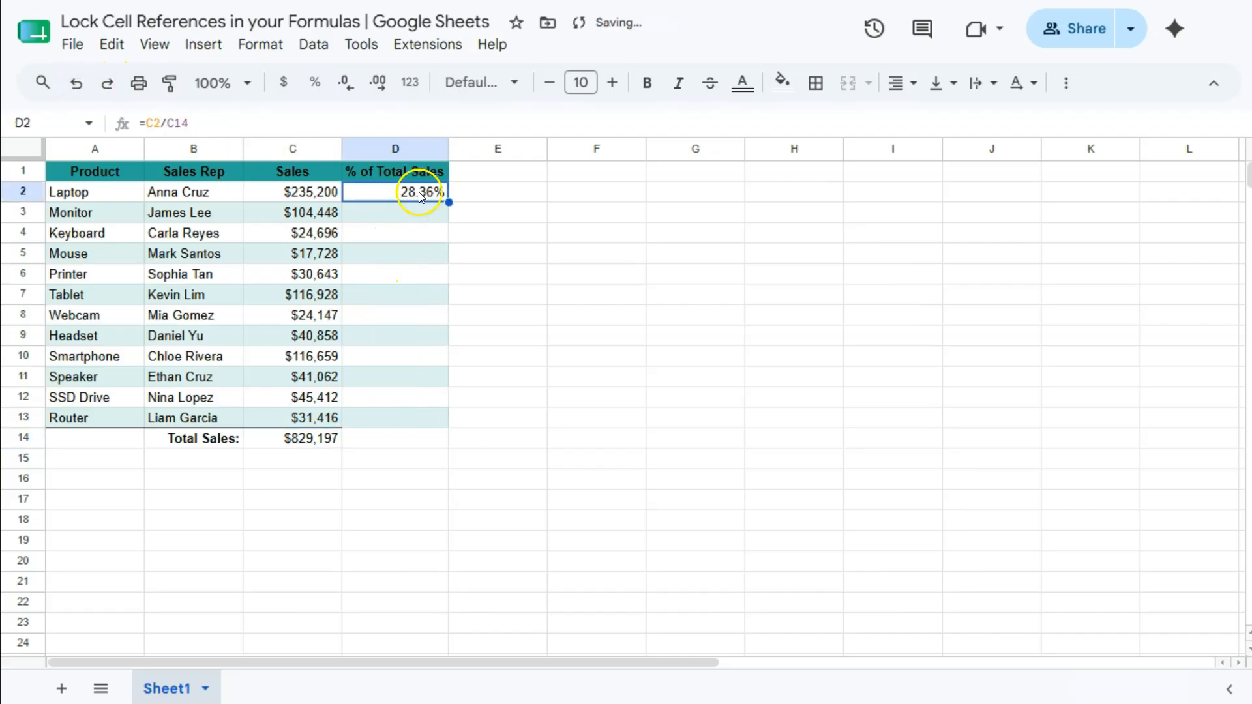
# Step: Lock the total sales reference in D2 as absolute so the formula reads =C2/$C$14
pyautogui.doubleClick(420, 195)
pyautogui.click(376, 193)
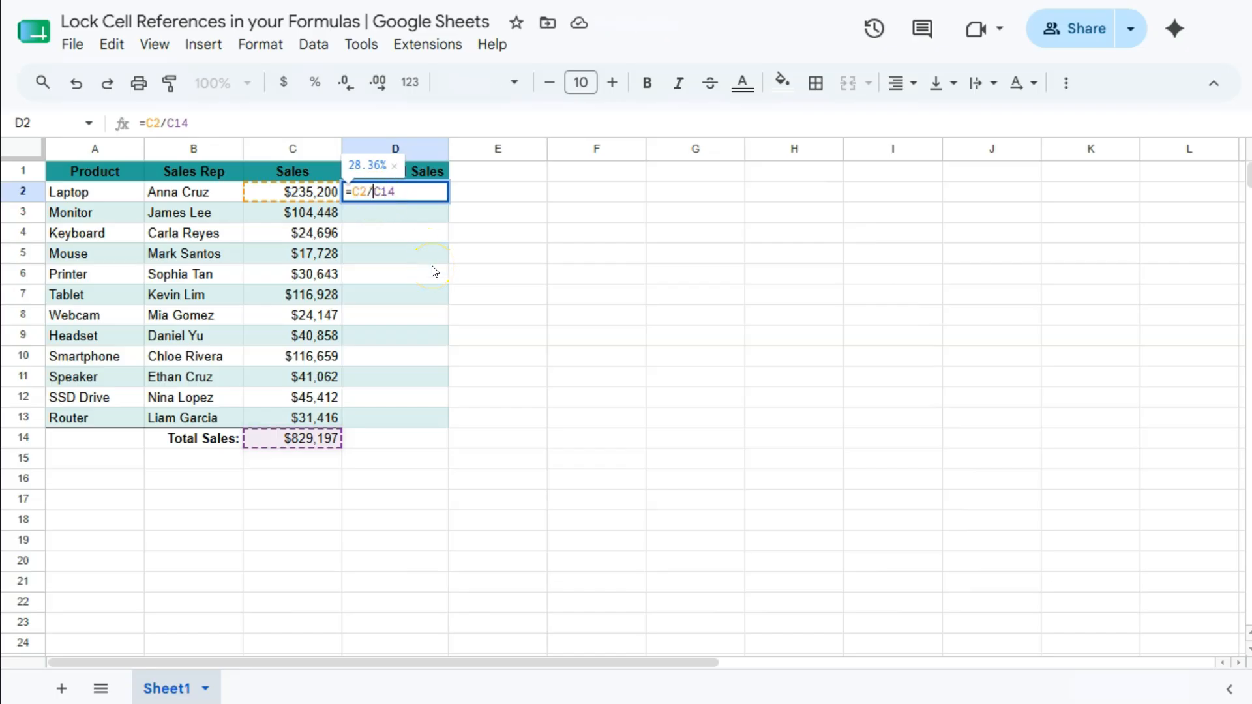
pyautogui.click(374, 192)
pyautogui.click(376, 191)
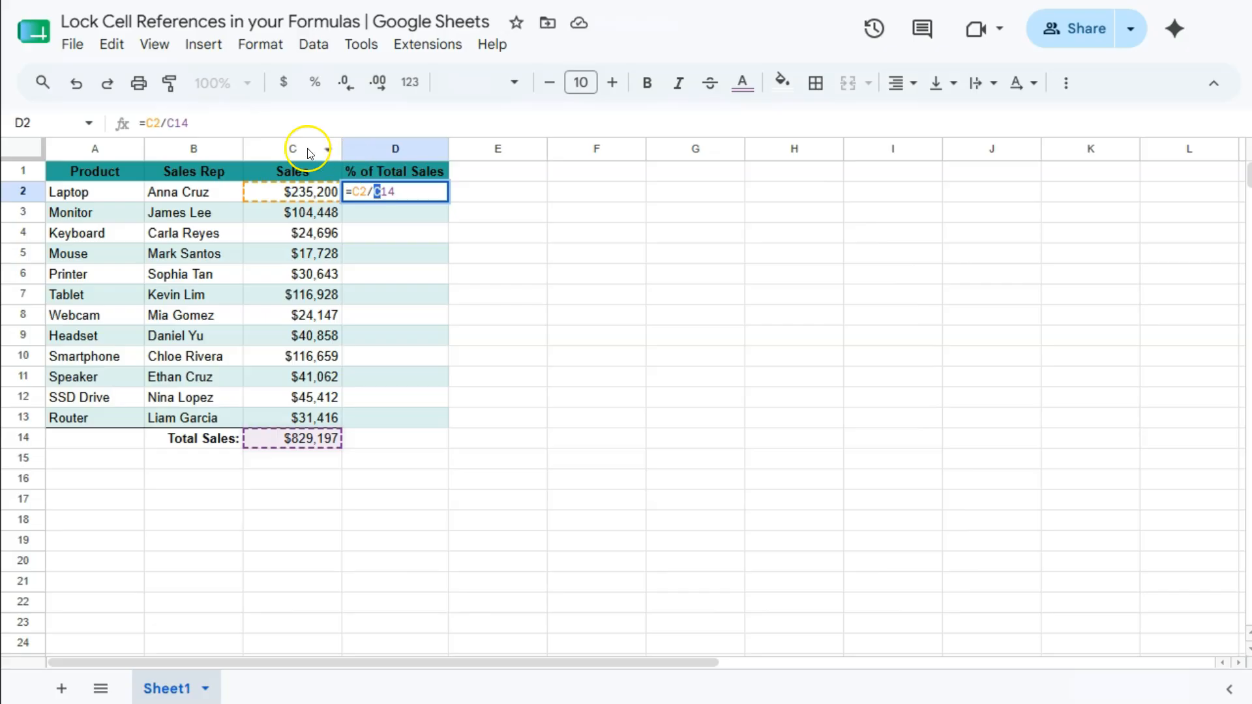
pyautogui.click(374, 197)
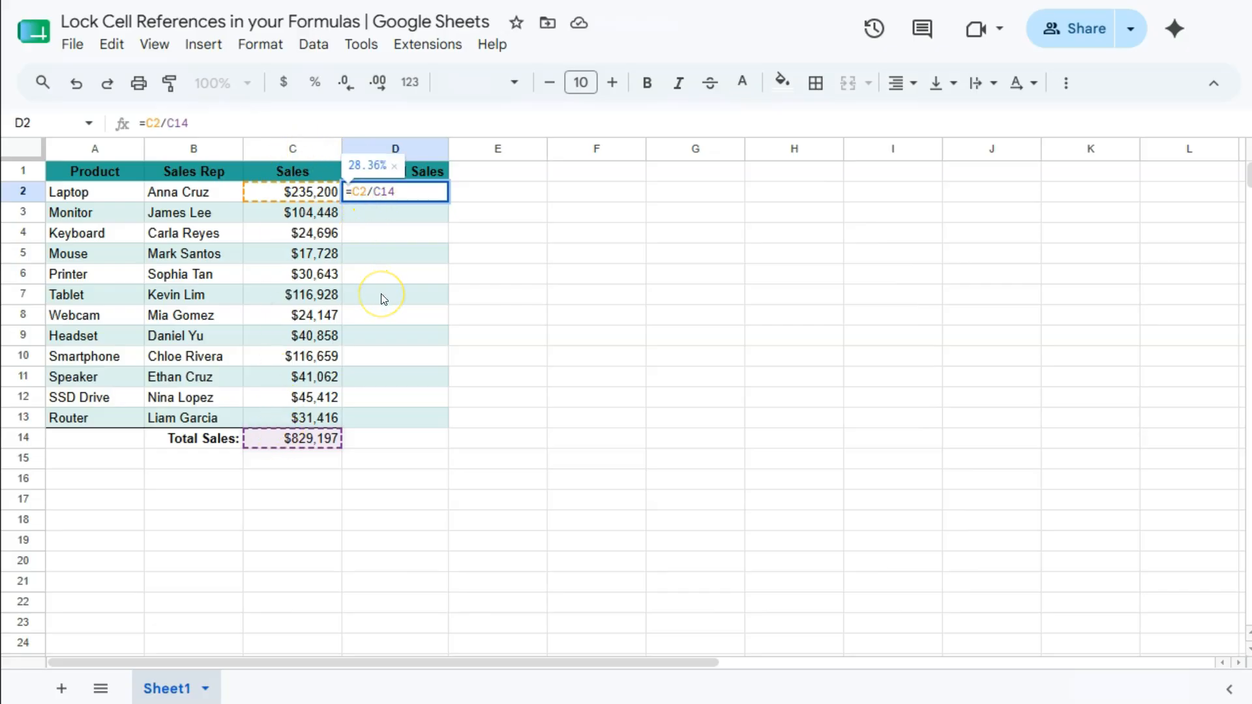
pyautogui.write('$')
pyautogui.click(391, 193)
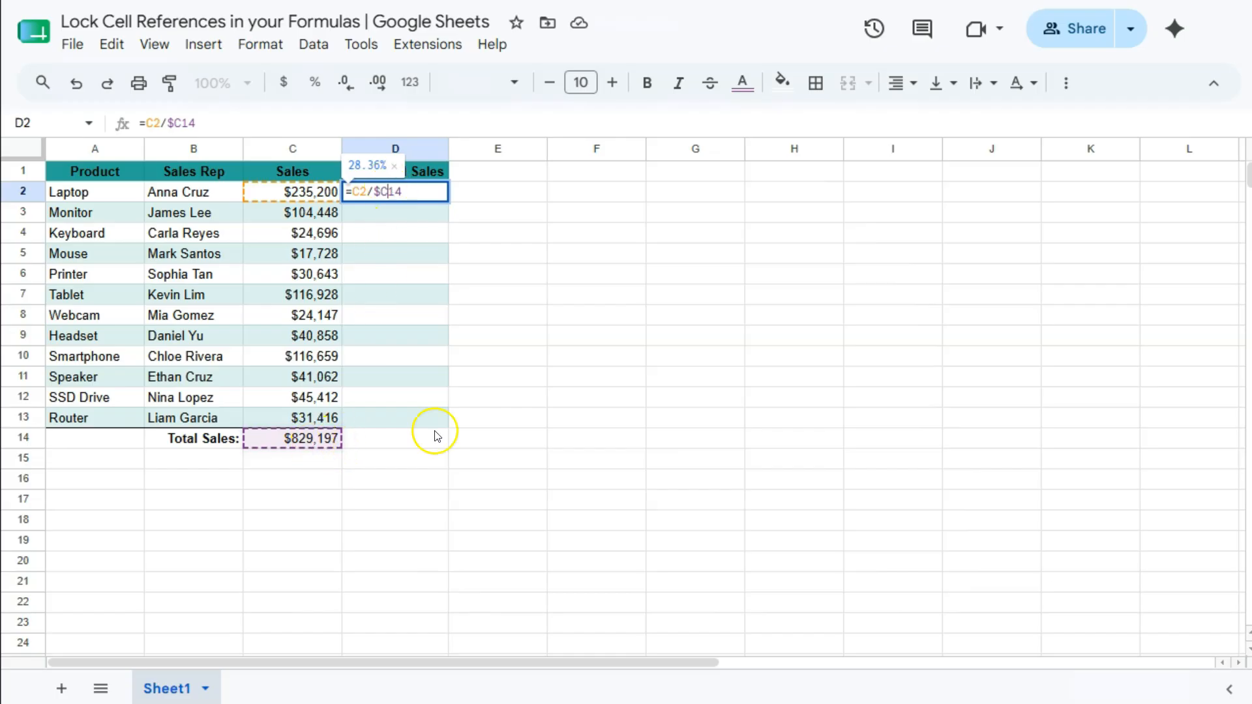
pyautogui.write('$')
pyautogui.click(465, 194)
pyautogui.click(399, 196)
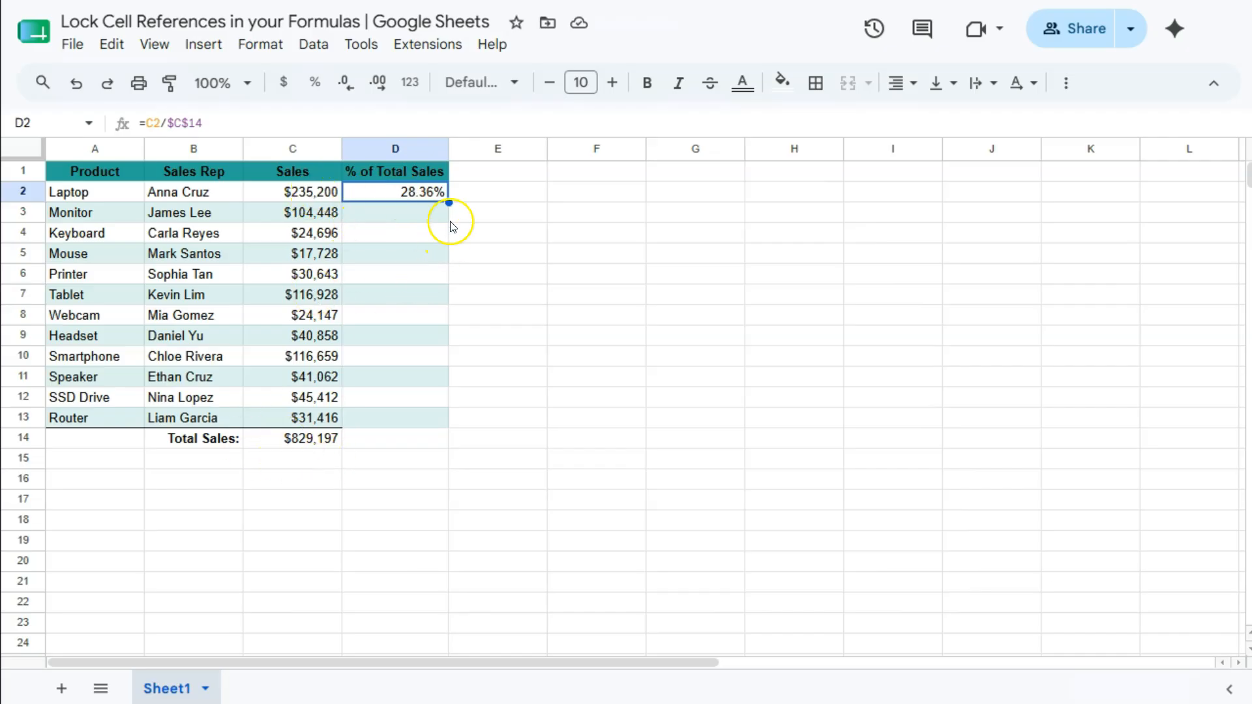
# Step: Copy the locked formula from D2 down to D13 and check the references in D3 and D13
pyautogui.moveTo(448, 203); pyautogui.dragTo(435, 420)
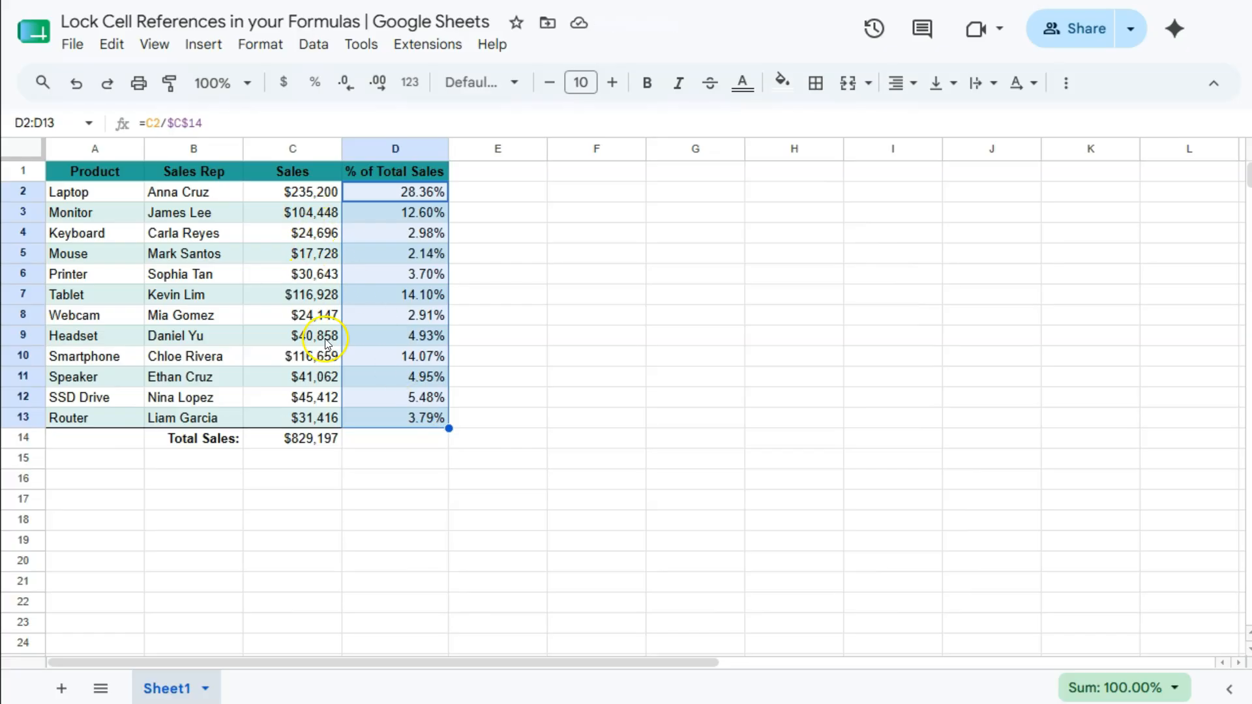
pyautogui.click(390, 210)
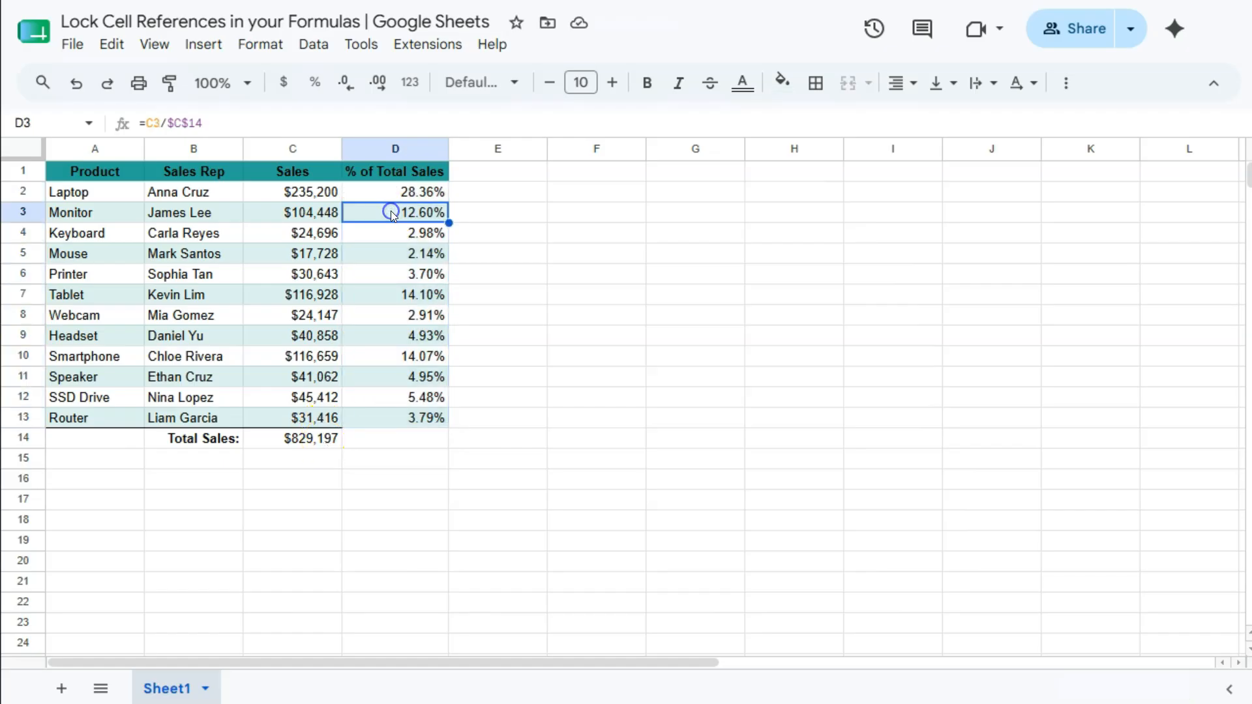
pyautogui.doubleClick(392, 212)
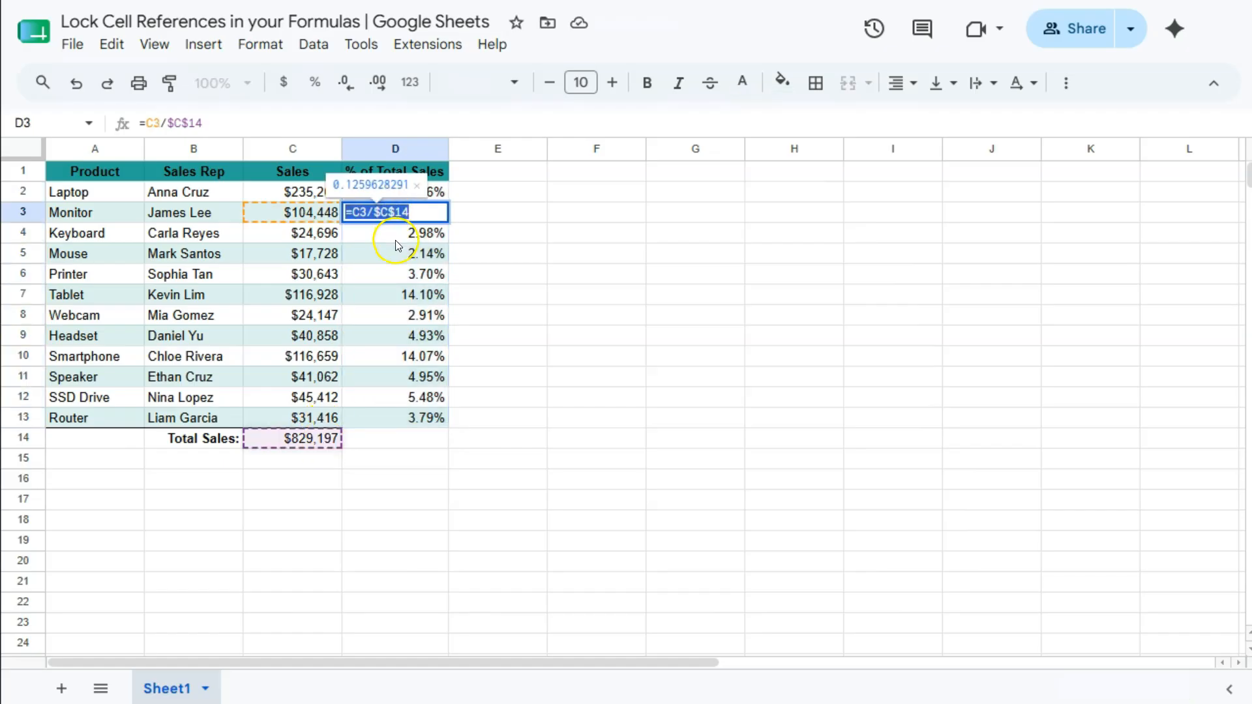
pyautogui.press('Return')
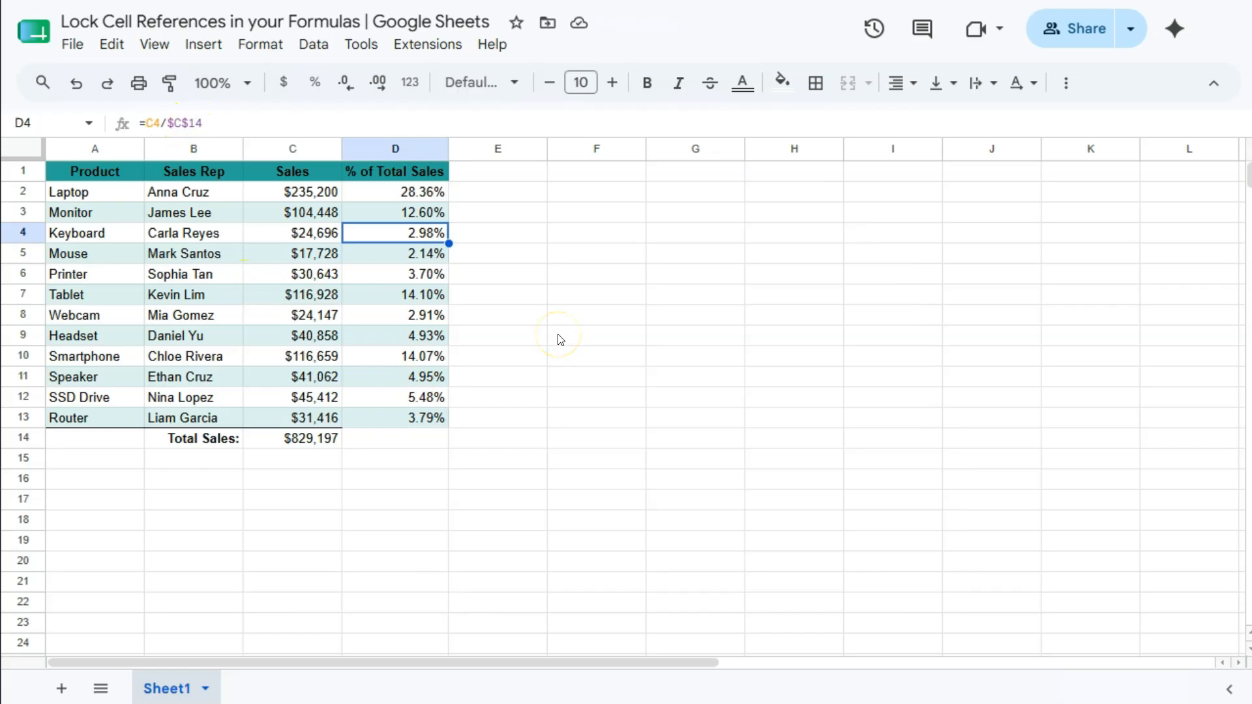
pyautogui.click(400, 423)
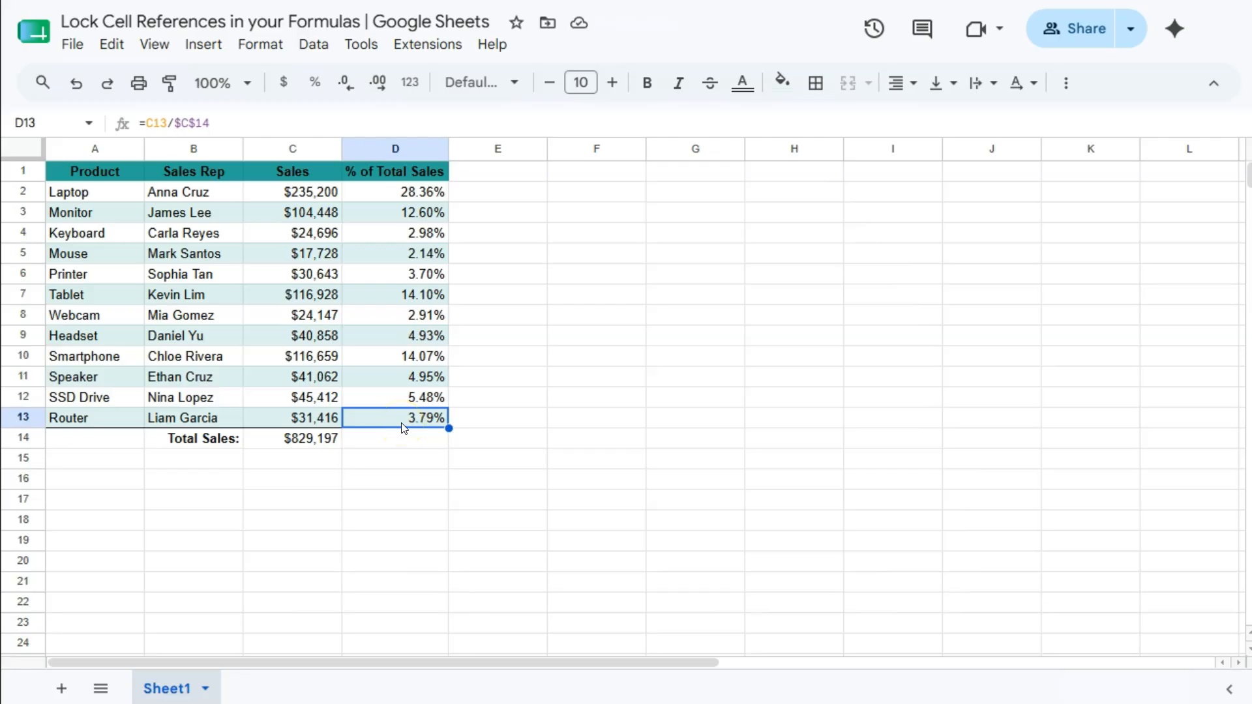